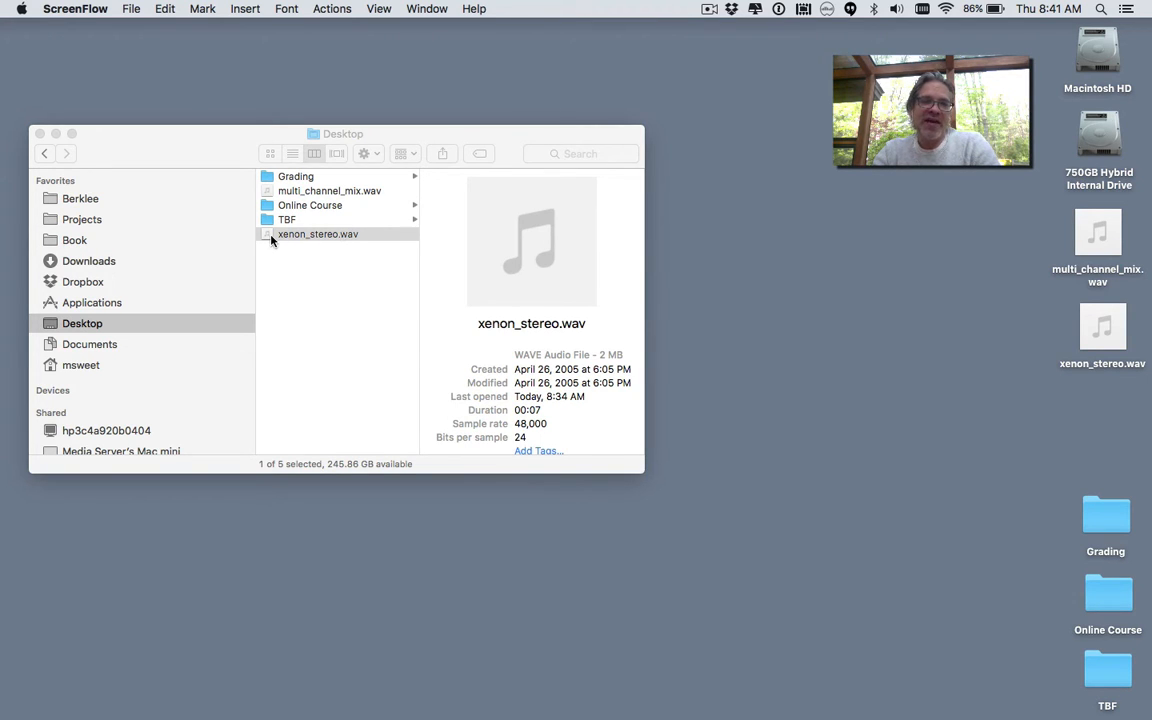
# Open xenon_stereo.wav from the Desktop folder in TwistedWave to examine its stereo waveform, and close the file
pyautogui.moveTo(274, 237); pyautogui.dragTo(521, 695)
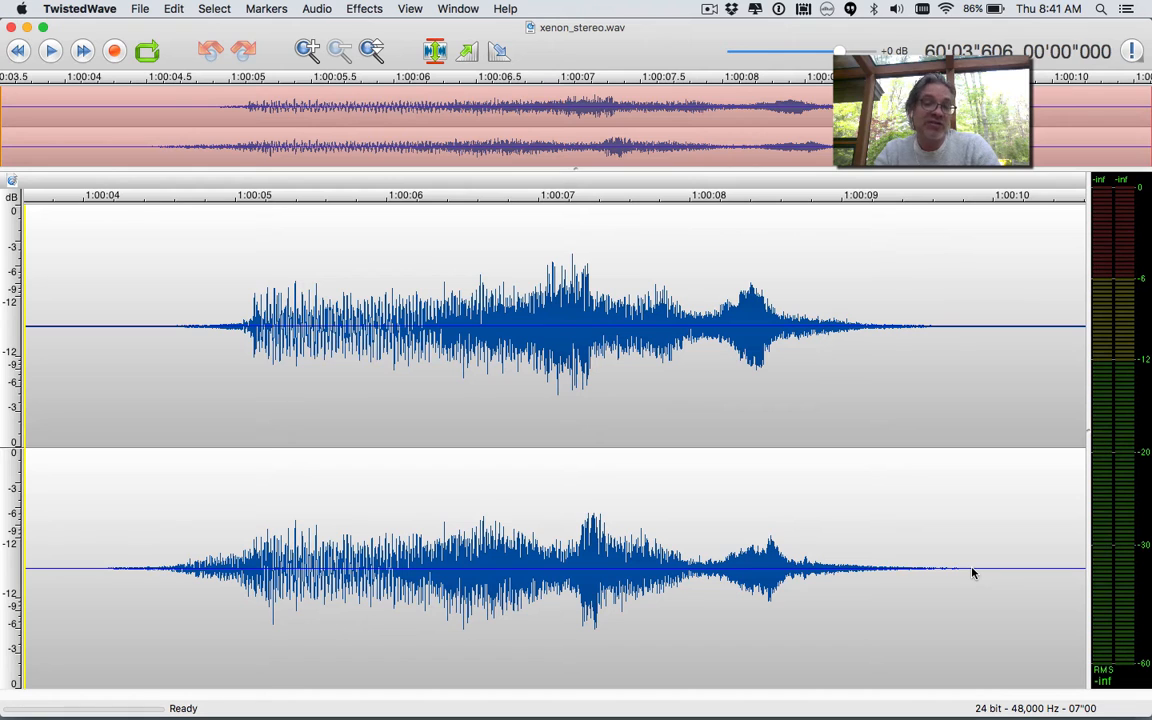
pyautogui.press('super+w')
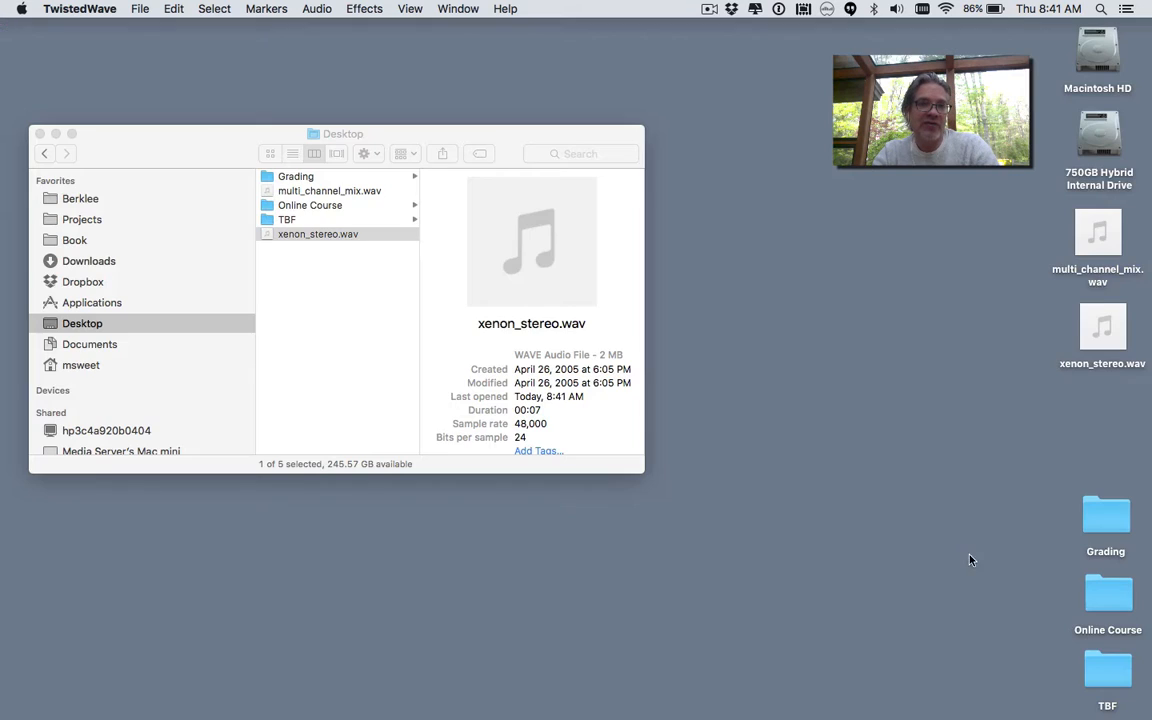
pyautogui.click(990, 575)
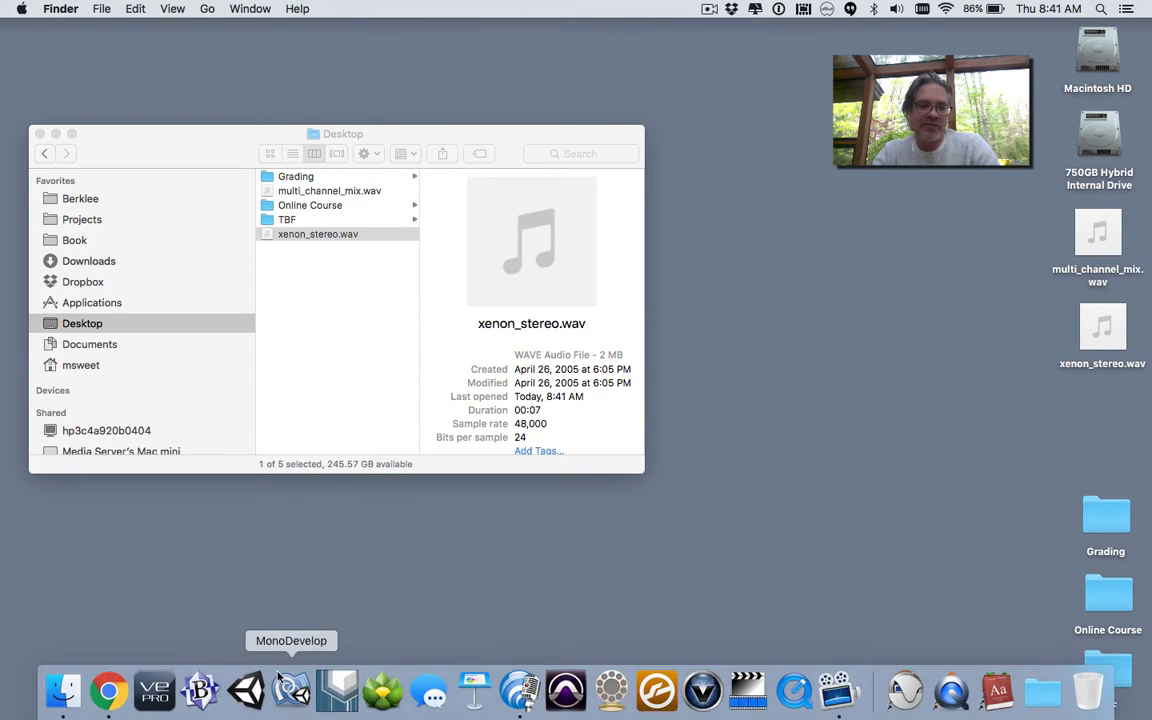
# Launch Wwise and set up a new project named "Wwise Demonstration"
pyautogui.click(330, 692)
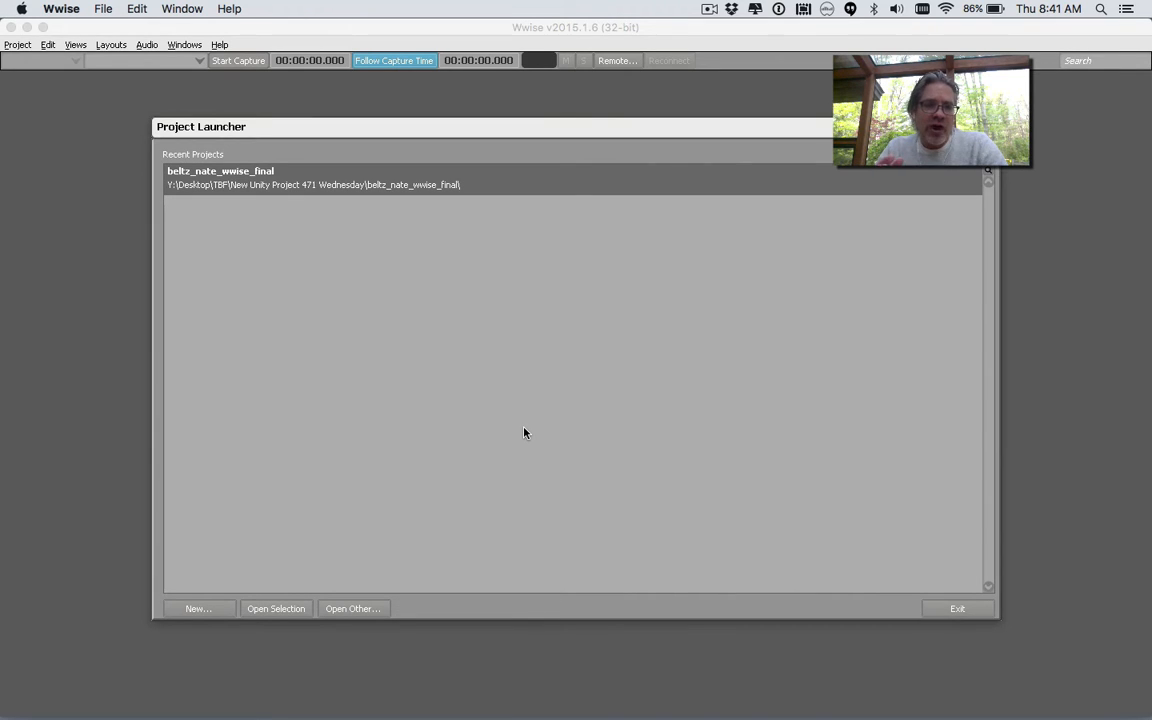
pyautogui.click(222, 608)
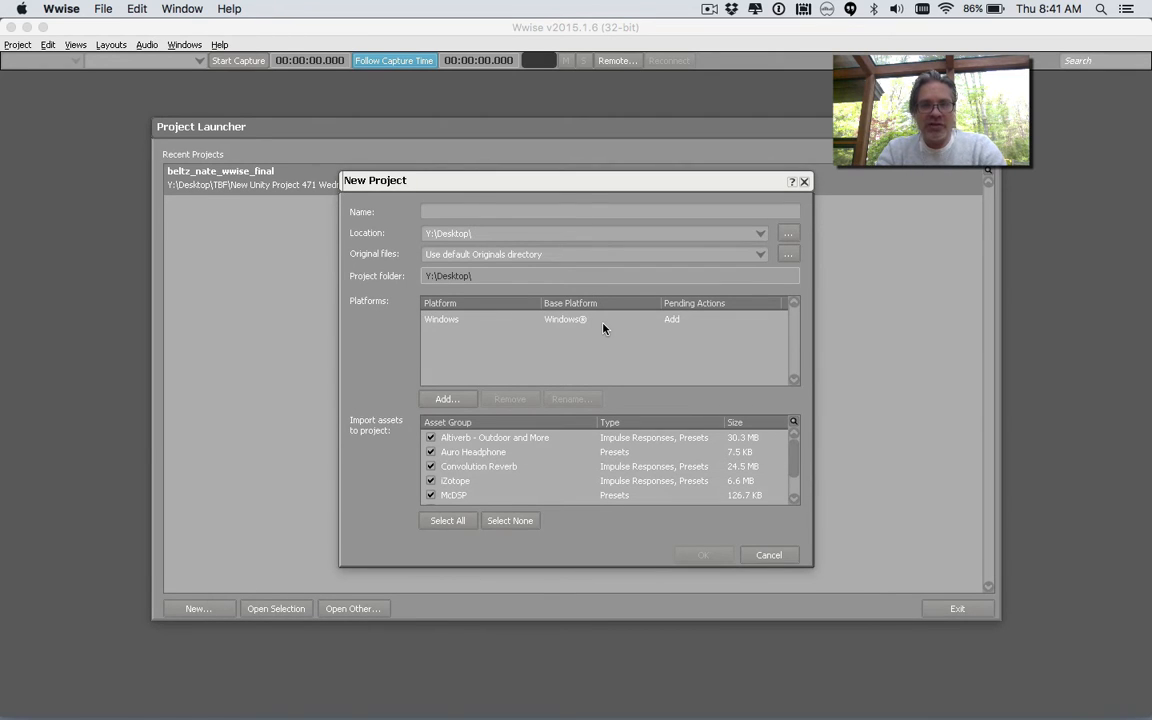
pyautogui.write('Wwise')
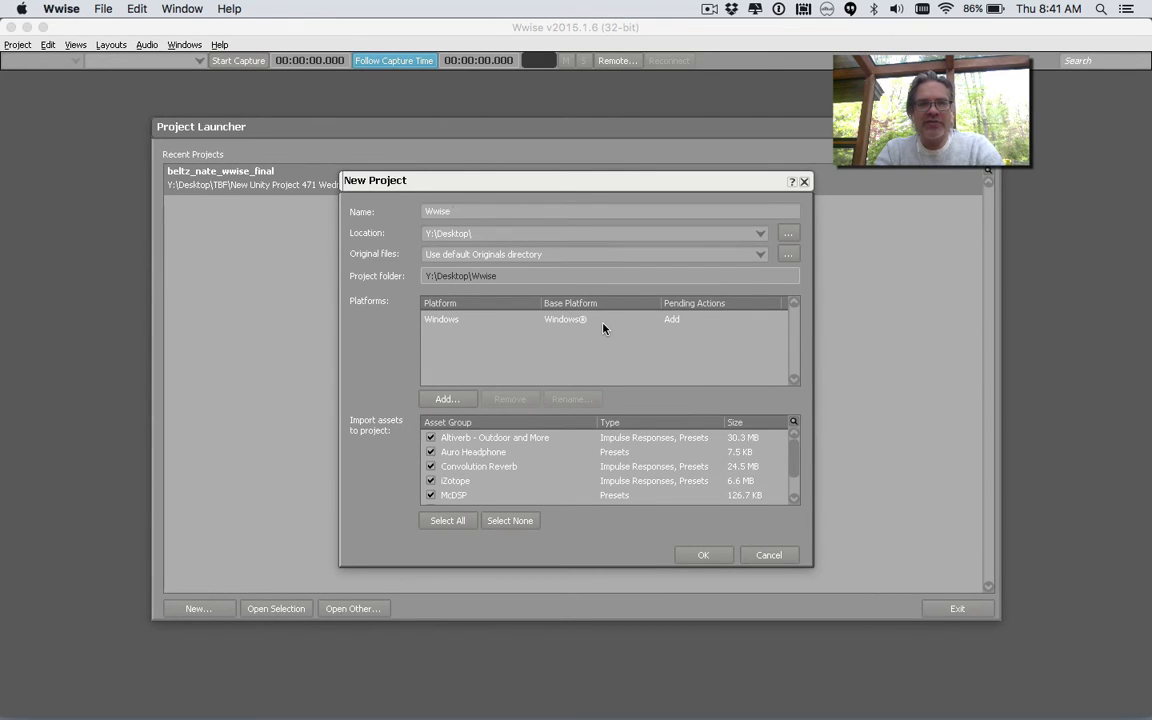
pyautogui.write(' Demonstar')
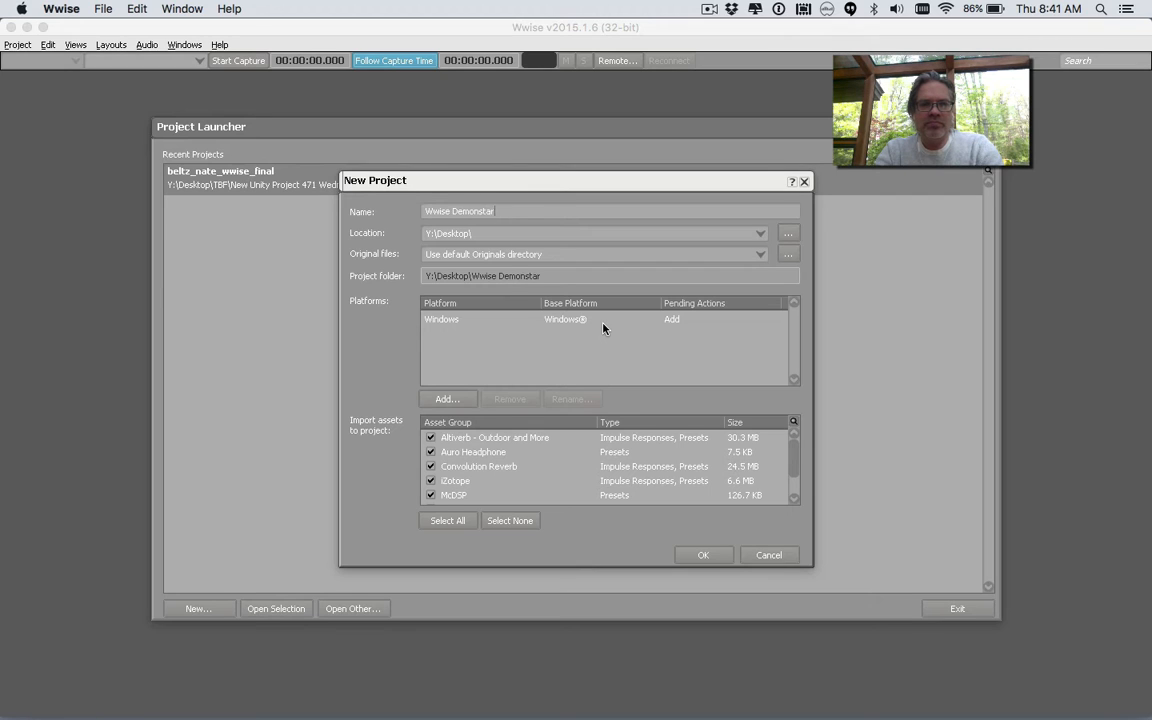
pyautogui.press('BackSpace')
pyautogui.press('BackSpace')
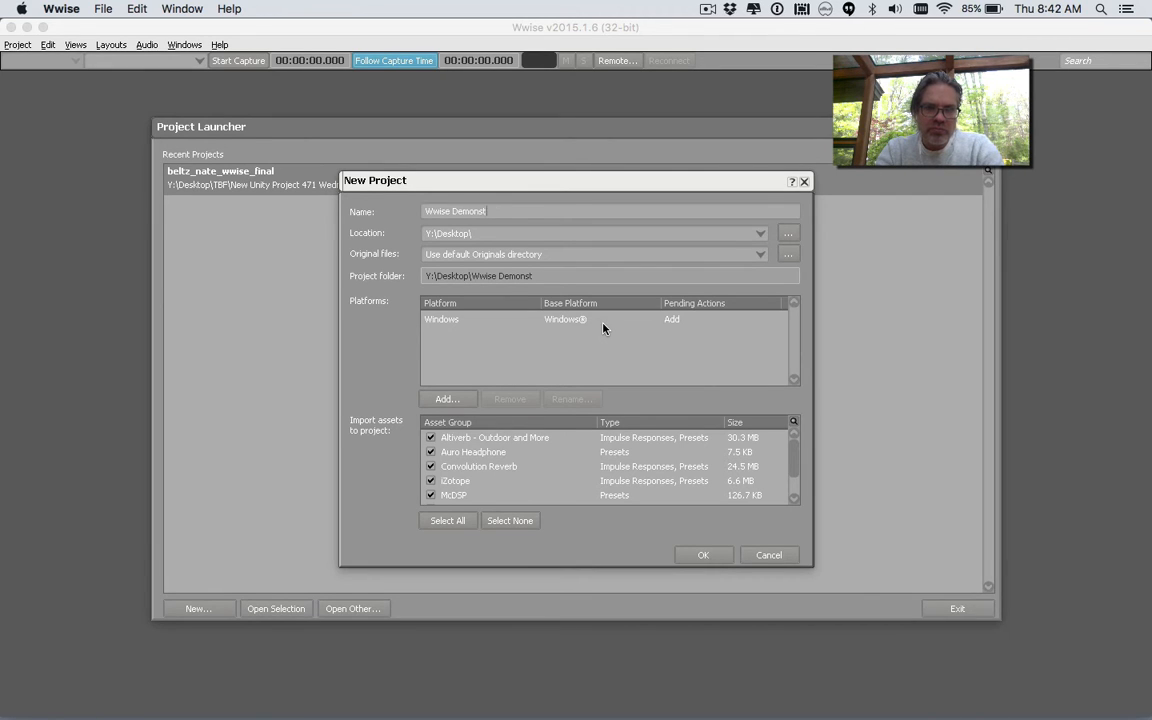
pyautogui.write('ration')
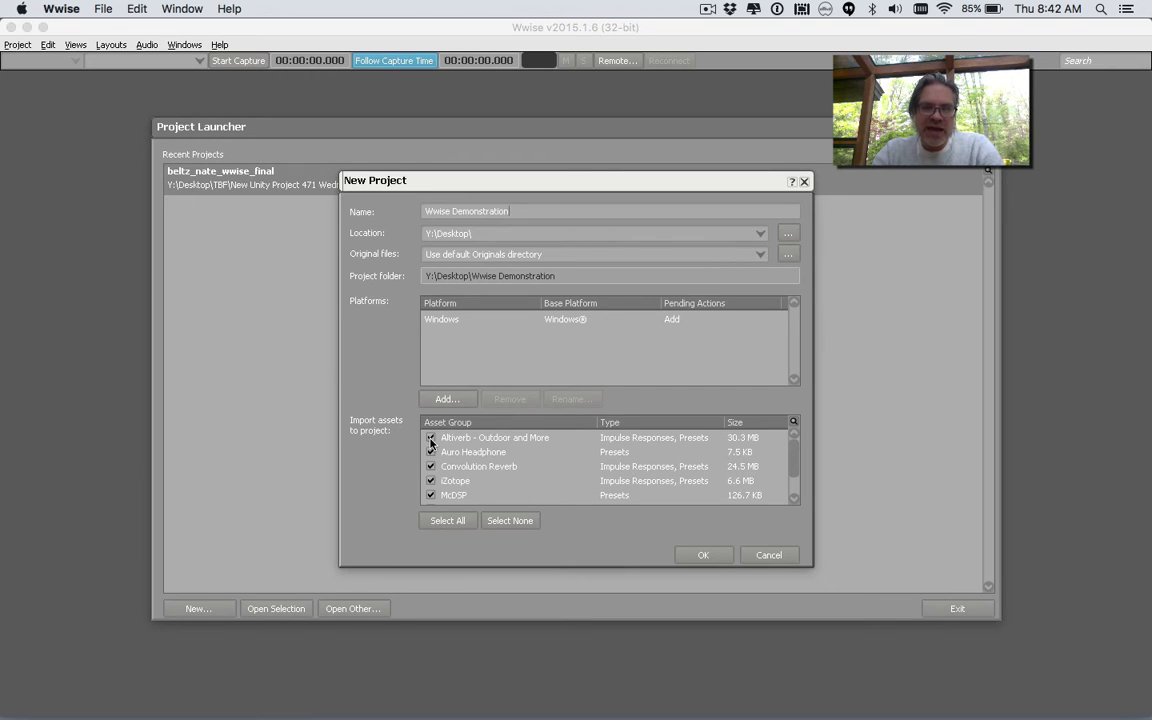
# Exclude all asset groups from the import, create the project and dismiss the License Manager
pyautogui.click(503, 528)
pyautogui.click(699, 555)
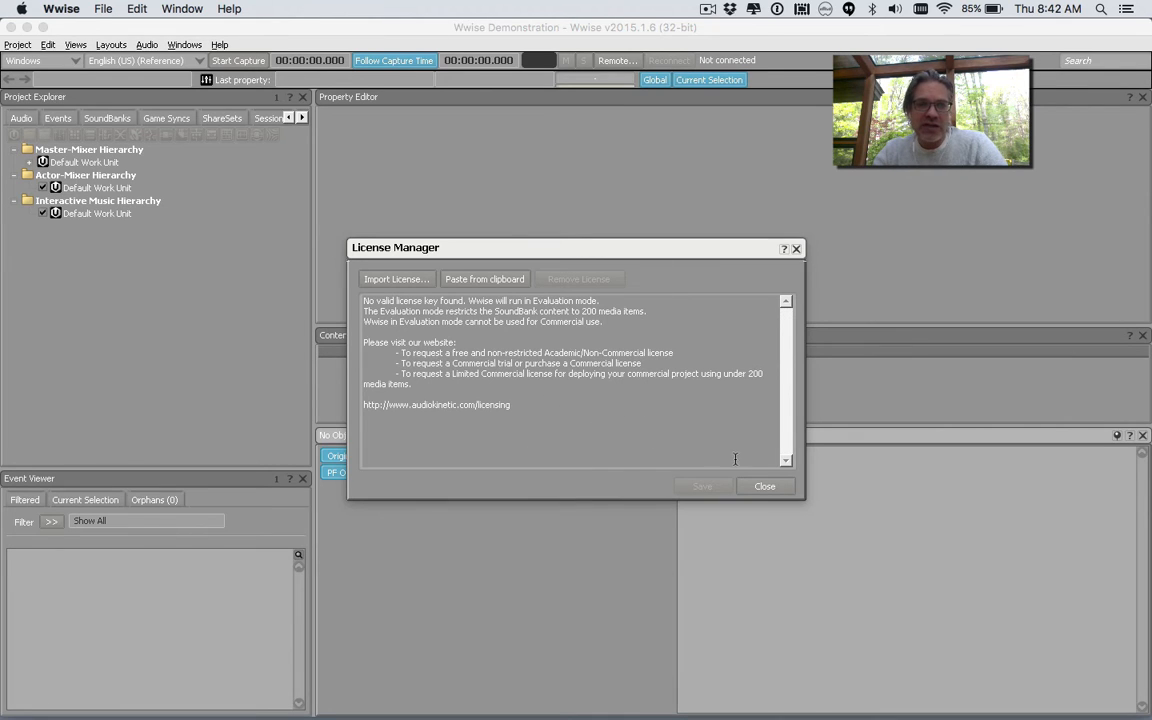
pyautogui.click(755, 487)
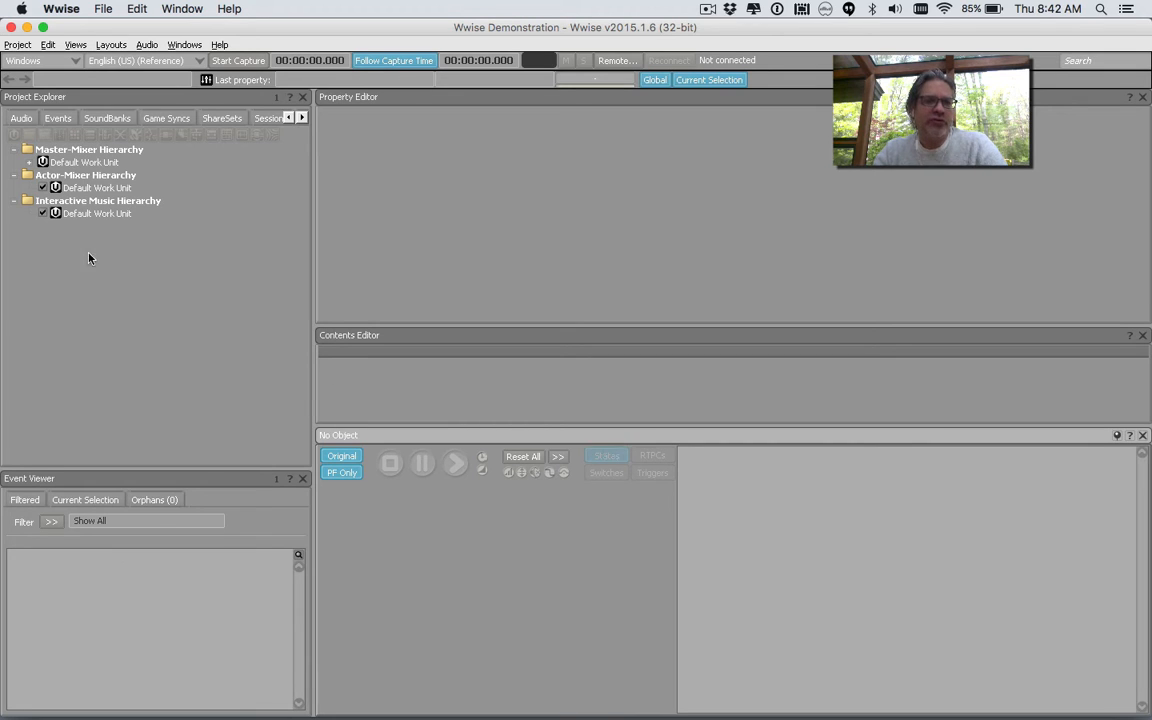
# Switch the workspace to the Interactive Music layout
pyautogui.click(105, 46)
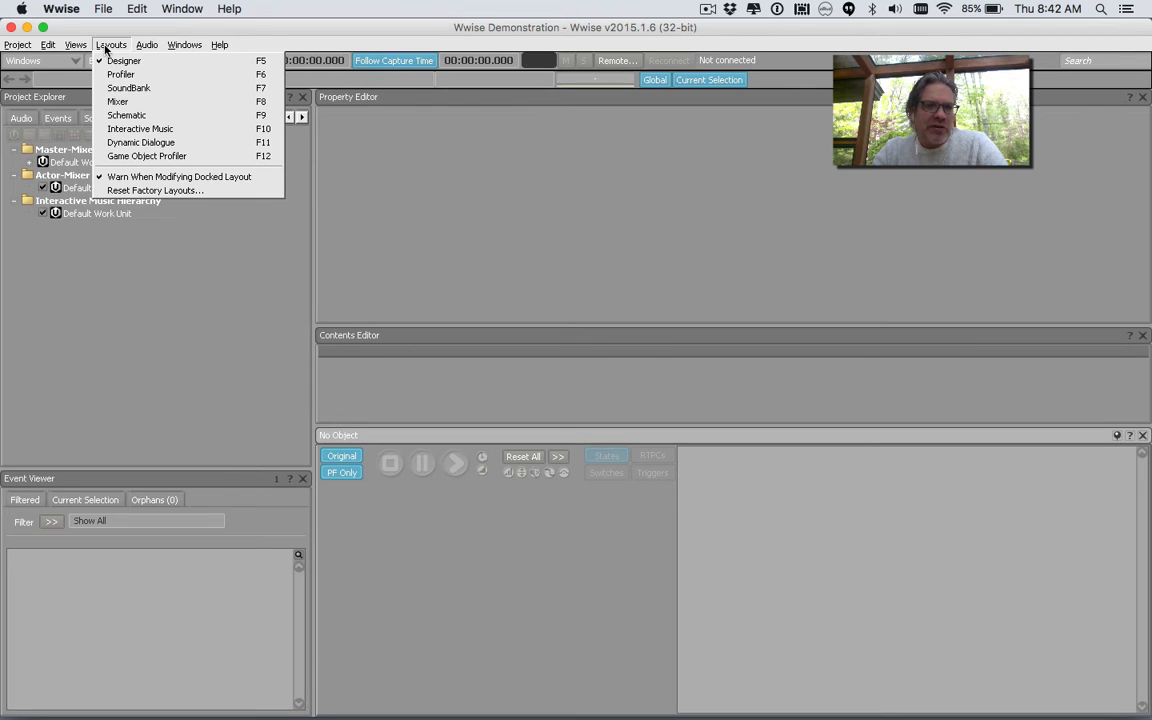
pyautogui.click(123, 129)
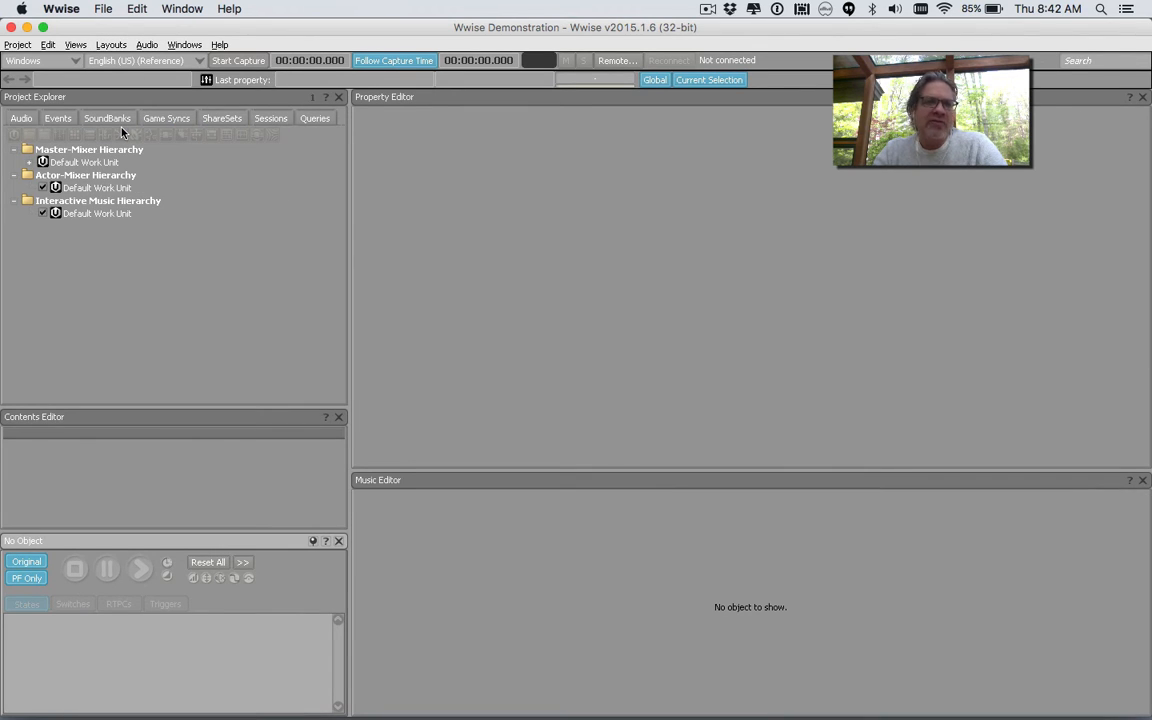
pyautogui.click(110, 45)
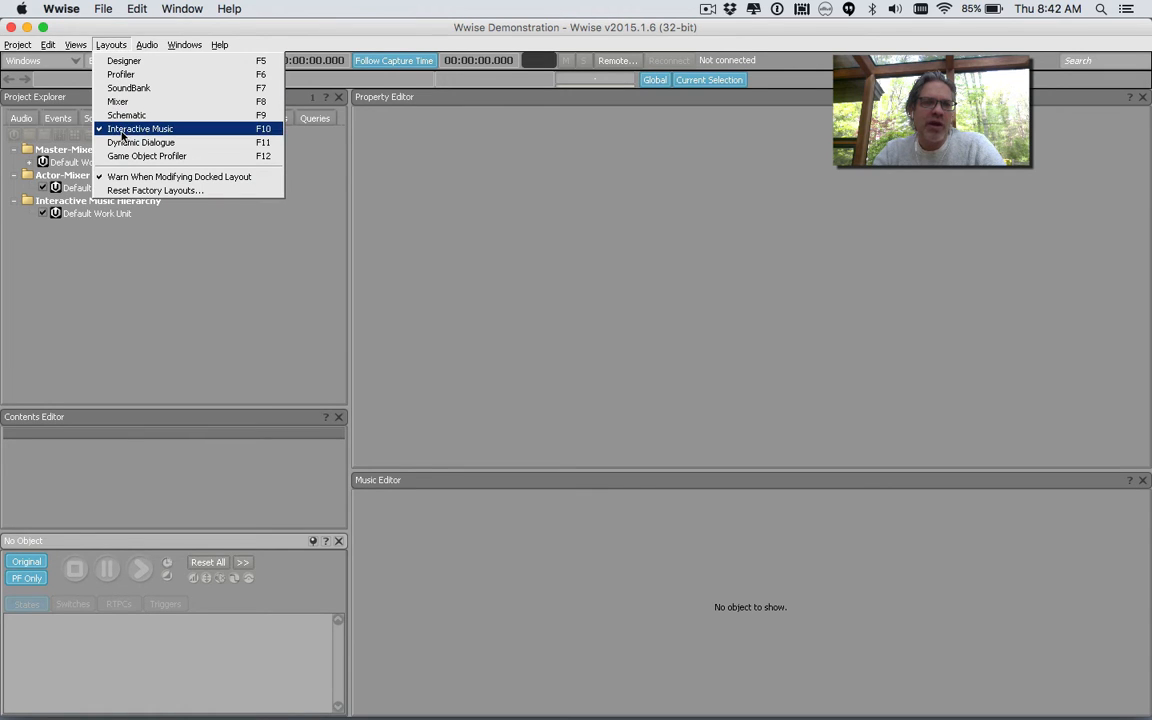
pyautogui.click(107, 281)
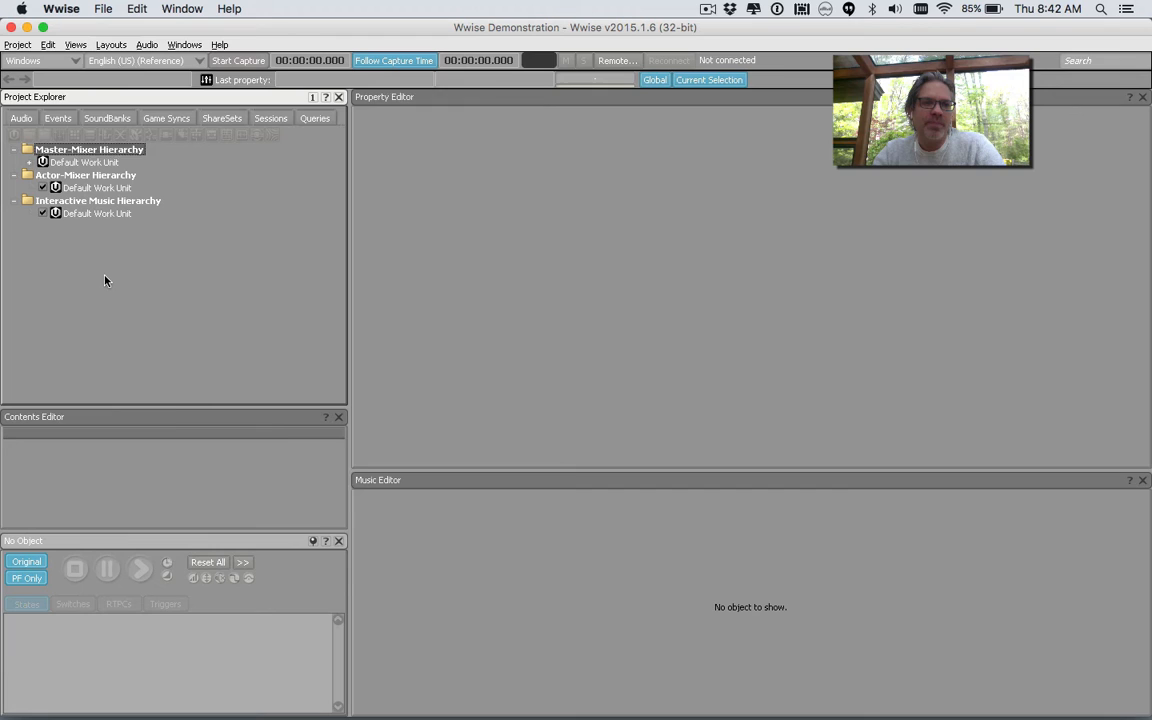
# Add a music segment with the default name under the Interactive Music Hierarchy's Default Work Unit and open it for editing
pyautogui.rightClick(83, 218)
pyautogui.moveTo(150, 225)
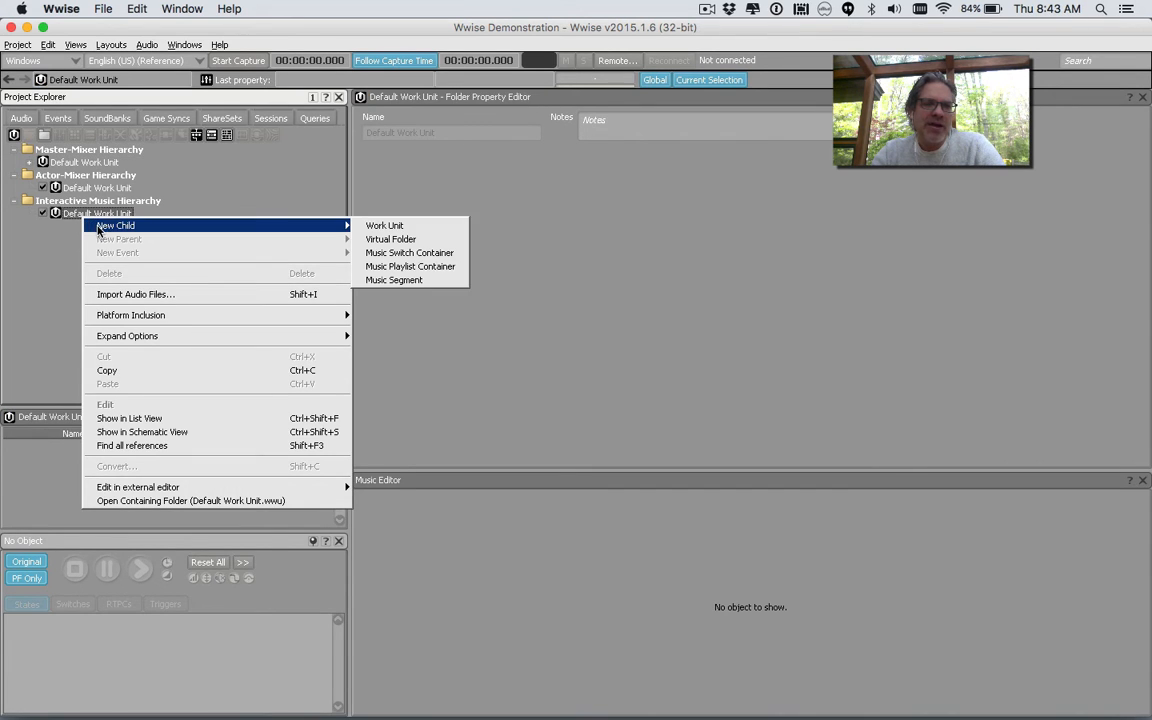
pyautogui.click(398, 280)
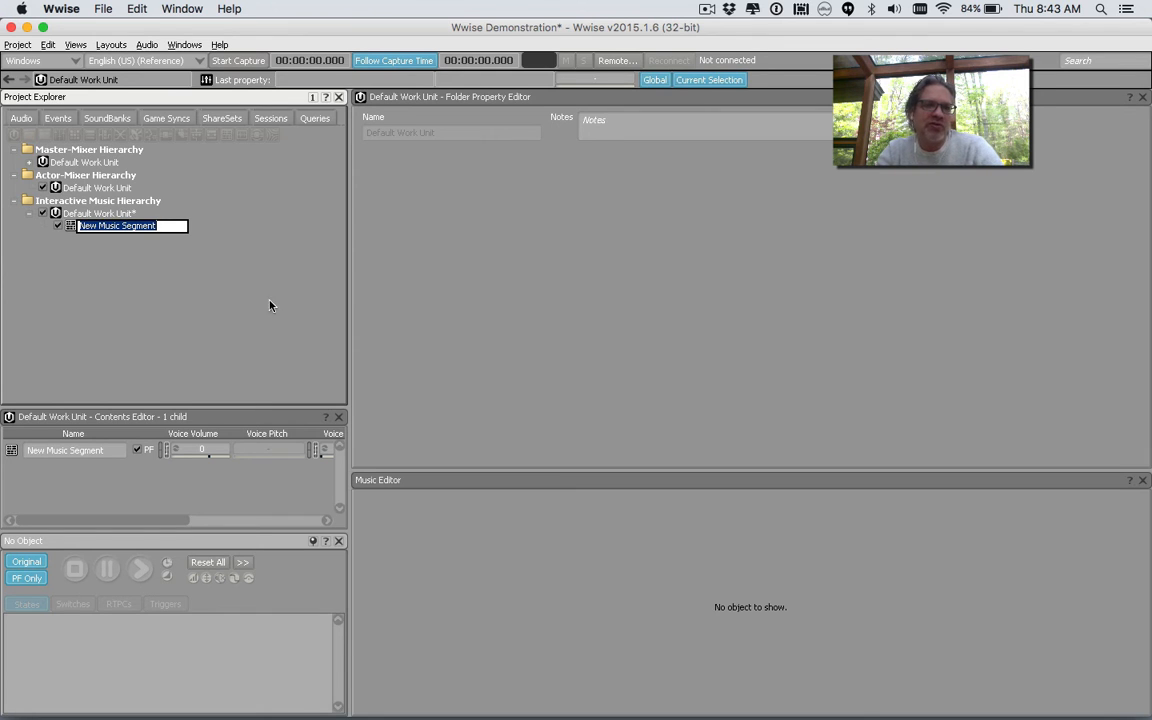
pyautogui.click(139, 248)
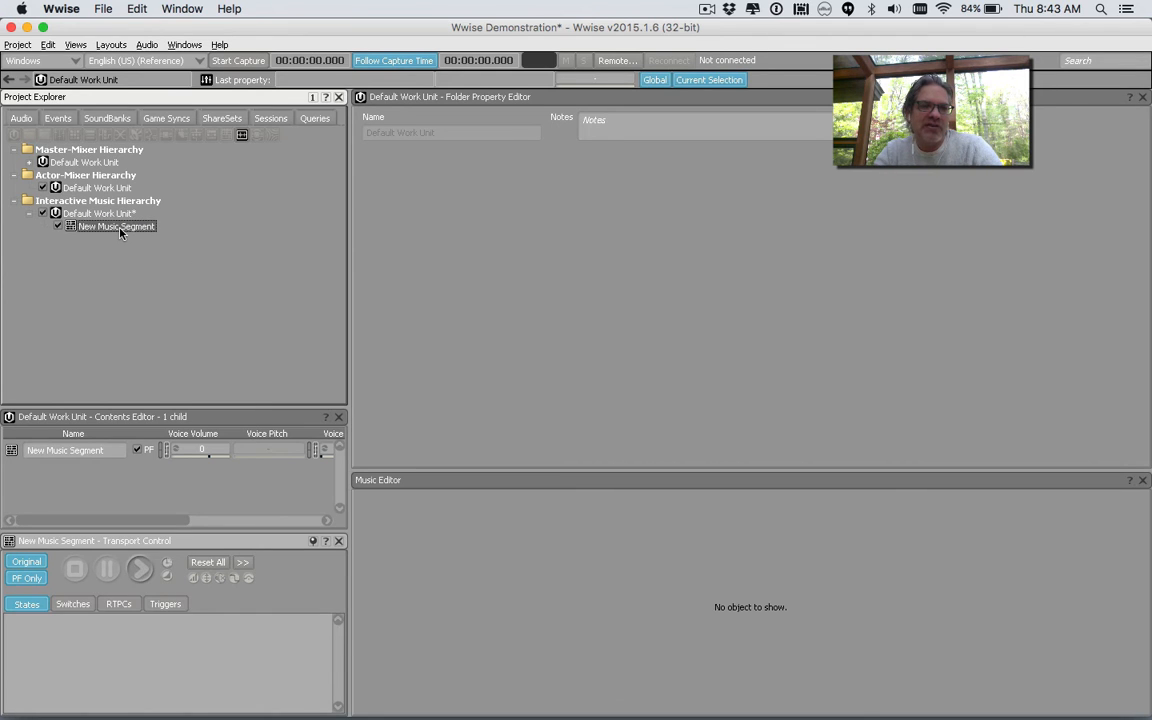
pyautogui.click(118, 228)
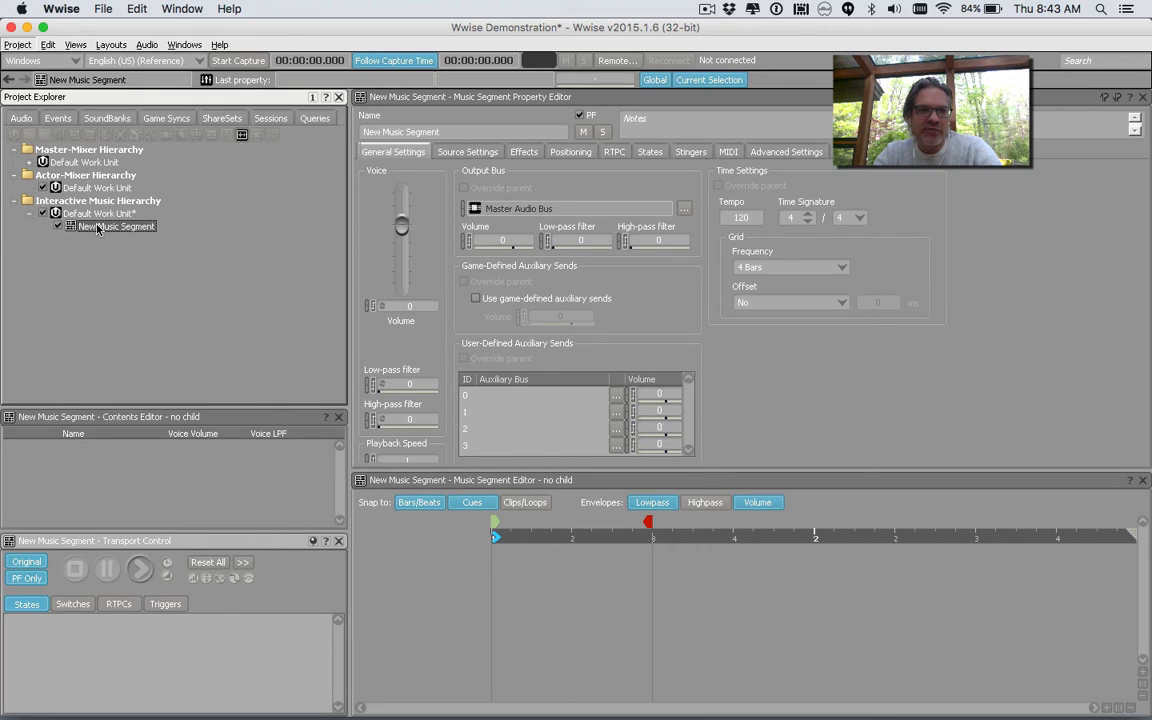
pyautogui.click(75, 251)
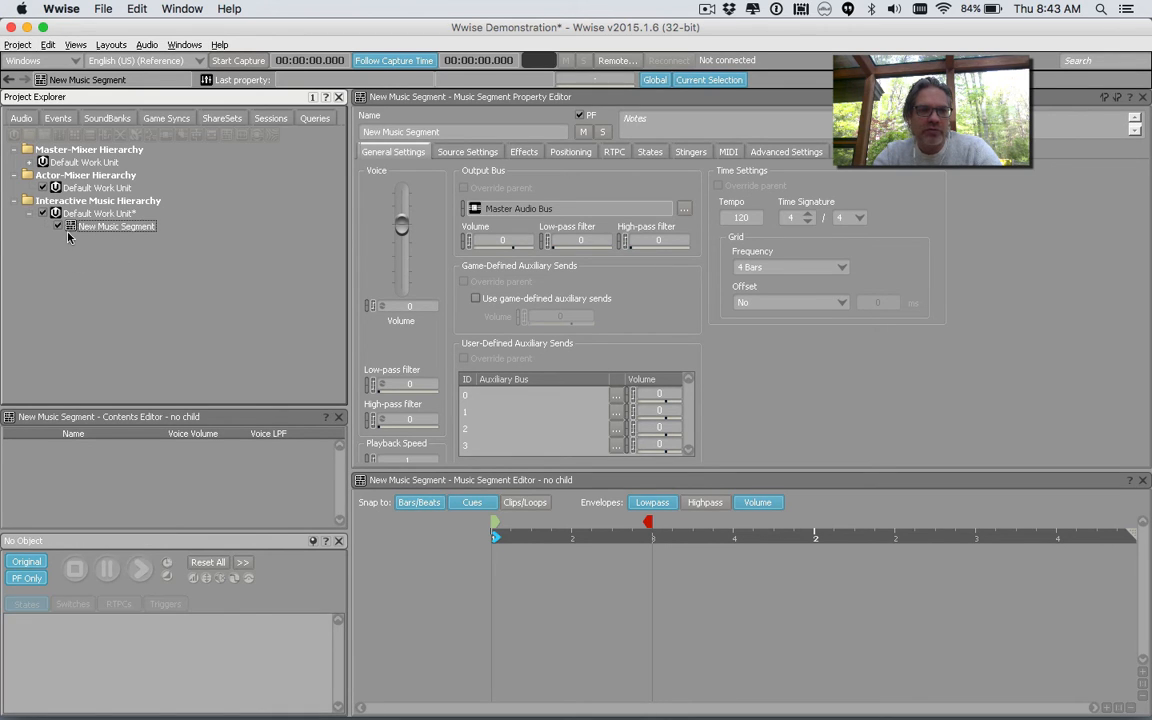
# Add a music track with the default name as a child of the new music segment
pyautogui.click(100, 226)
pyautogui.rightClick(82, 227)
pyautogui.moveTo(107, 252)
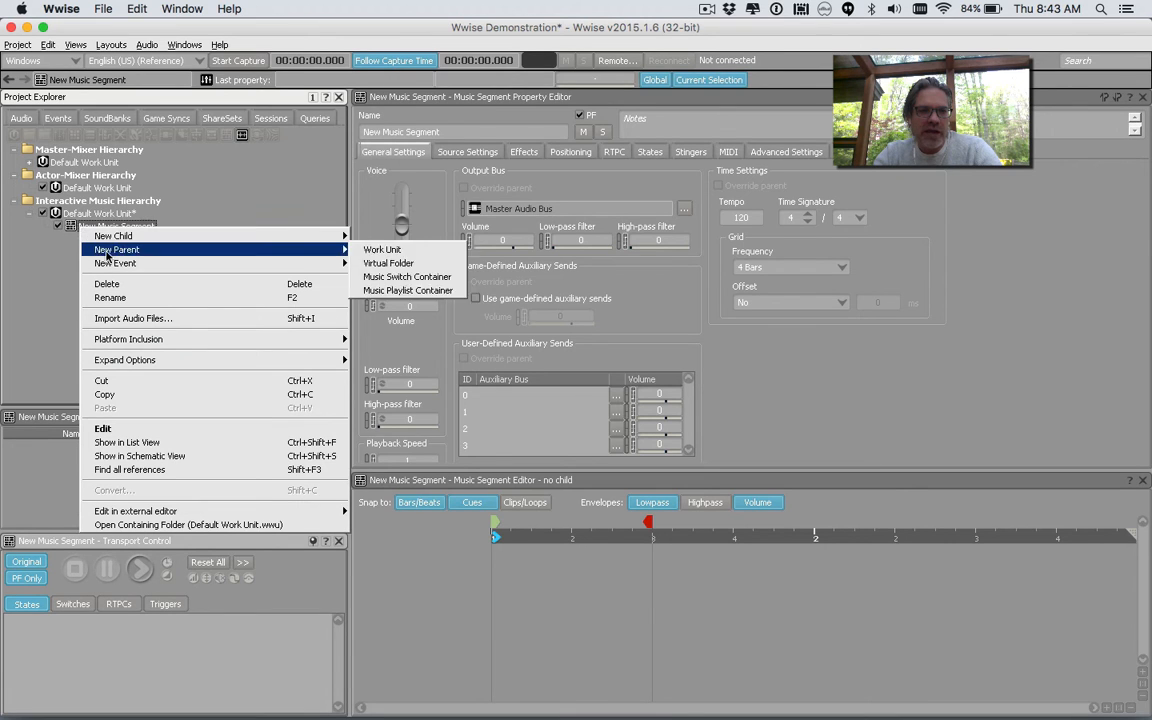
pyautogui.click(345, 232)
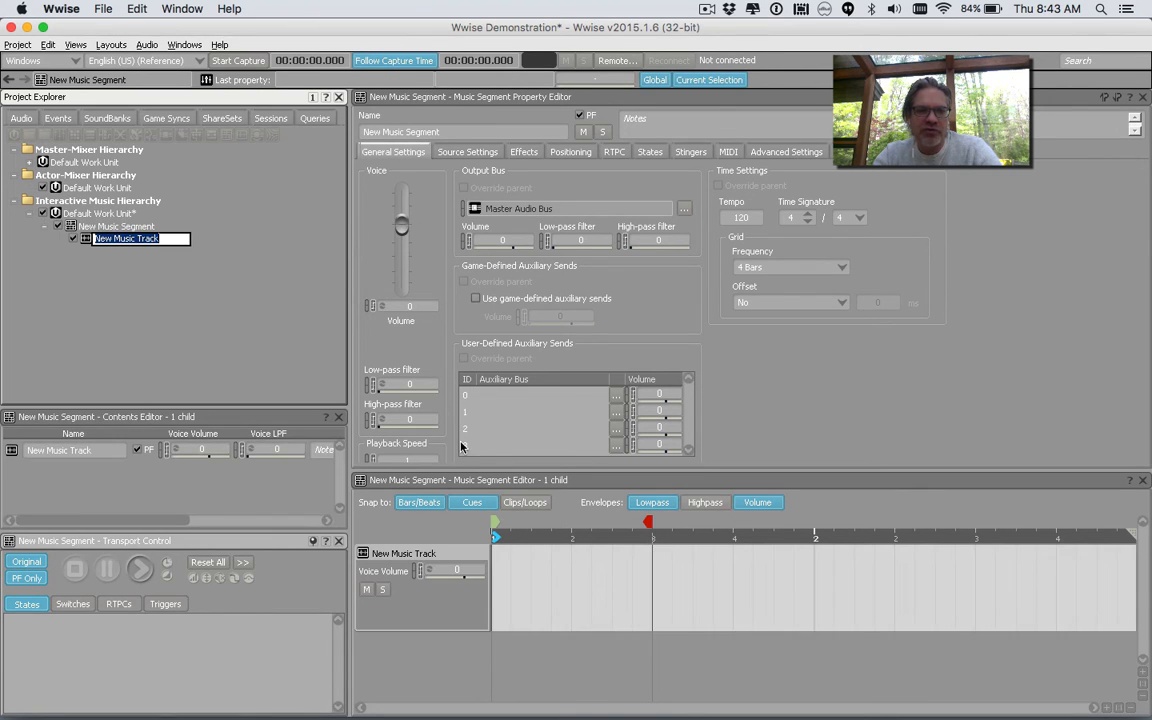
pyautogui.click(553, 599)
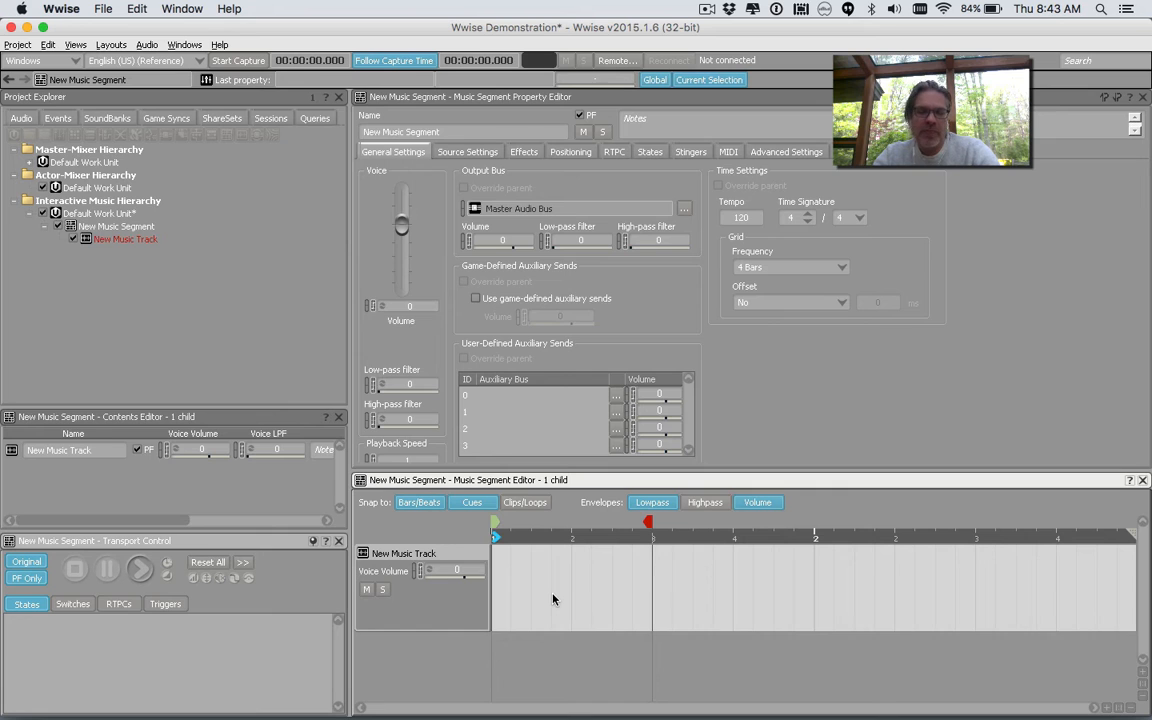
# Import xenon_stereo.wav from the Finder Desktop folder into the music track and align the clip with the segment's start
pyautogui.press('cmd+Tab')
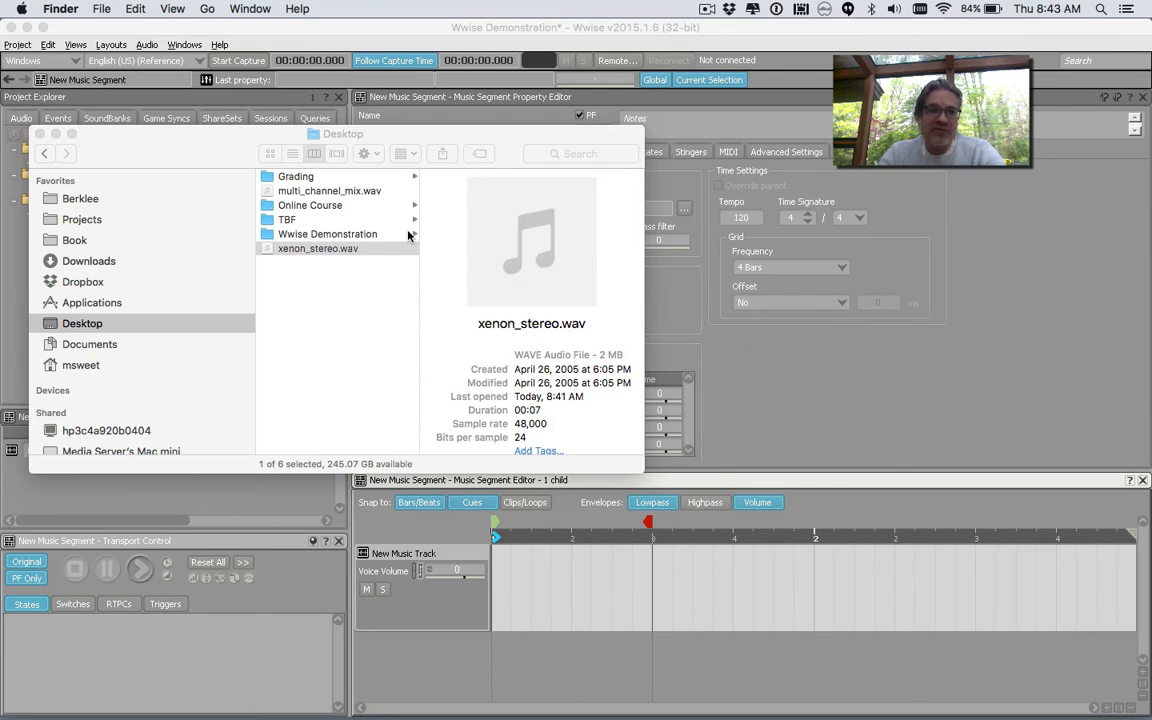
pyautogui.moveTo(338, 260); pyautogui.dragTo(612, 598)
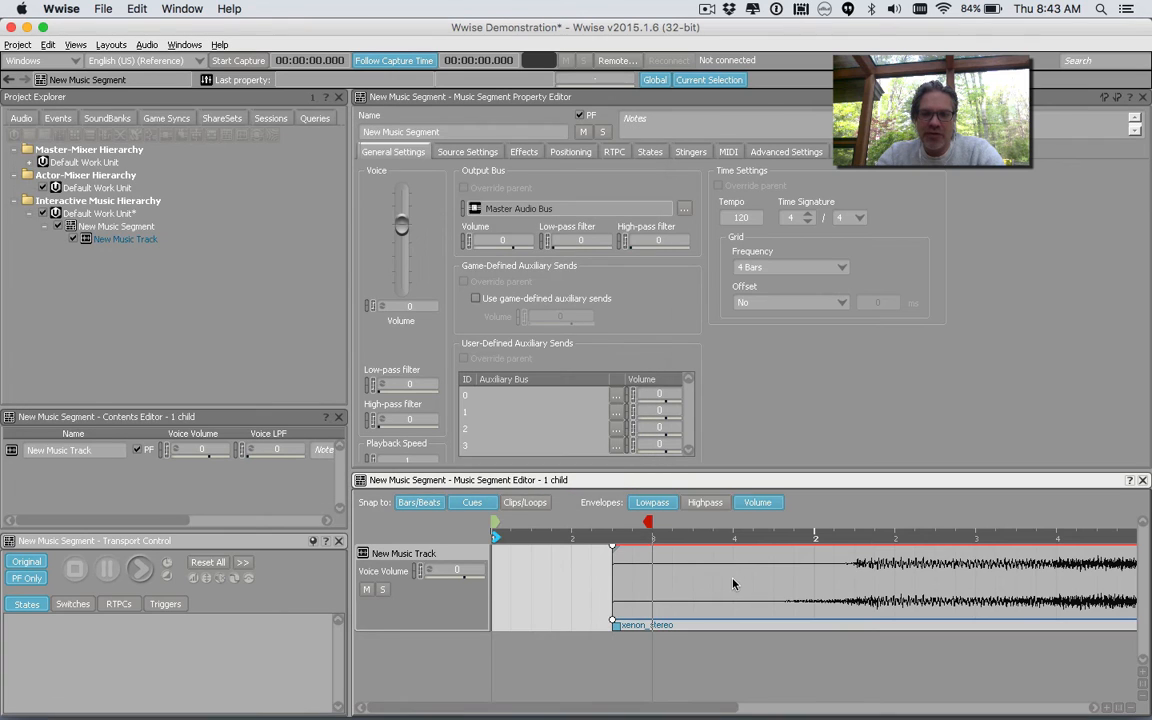
pyautogui.moveTo(702, 582); pyautogui.dragTo(590, 585)
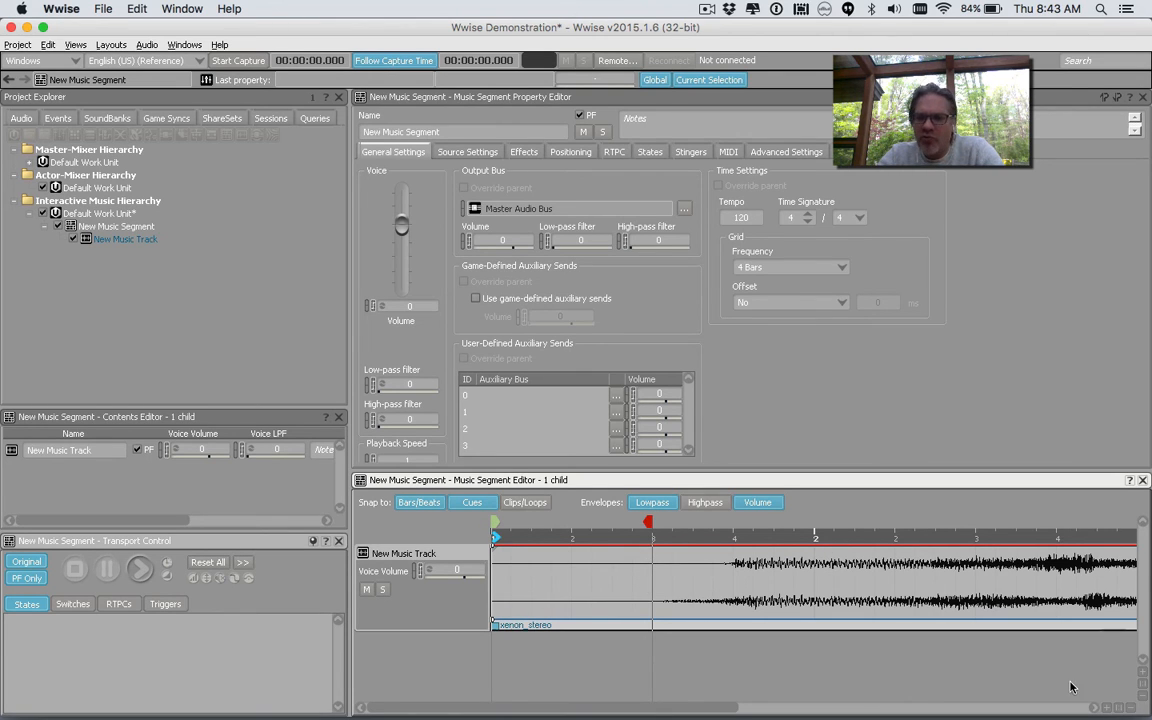
# Move the segment's exit cue into the silent tail of the xenon_stereo clip, shortly after bar 4 starts, and audition the segment
pyautogui.click(1133, 709)
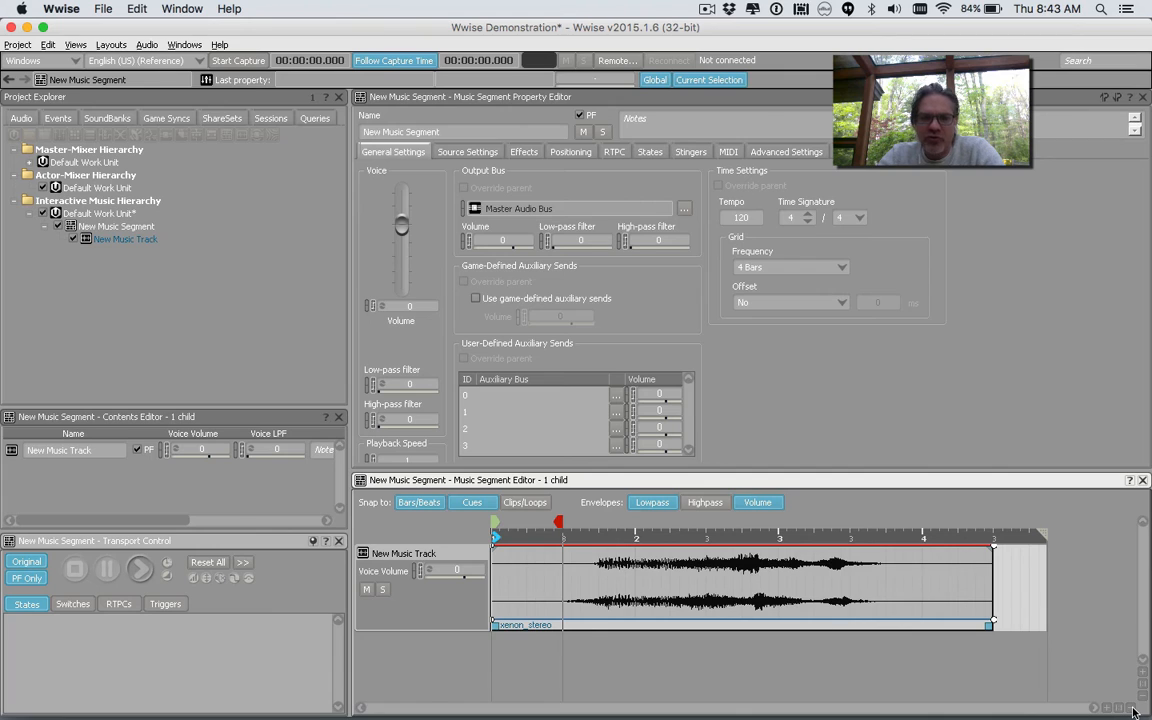
pyautogui.moveTo(558, 521)
pyautogui.mouseDown()
pyautogui.moveTo(962, 522)
pyautogui.moveTo(976, 532)
pyautogui.mouseUp()
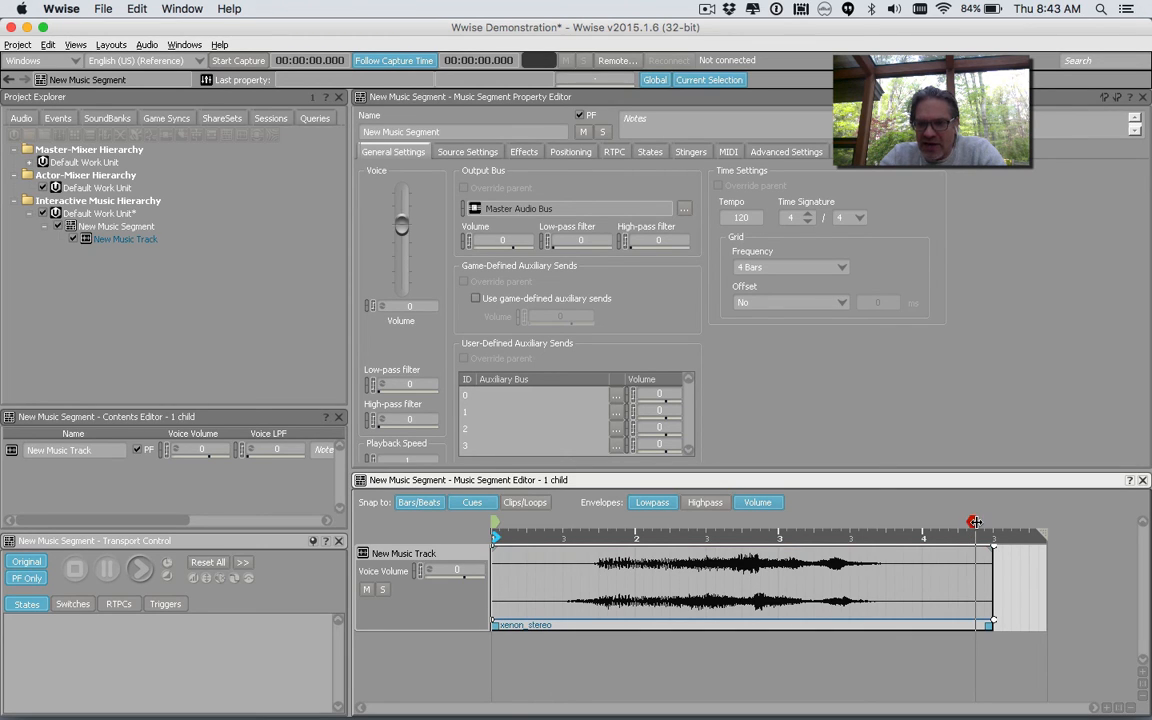
pyautogui.moveTo(975, 522); pyautogui.dragTo(886, 522)
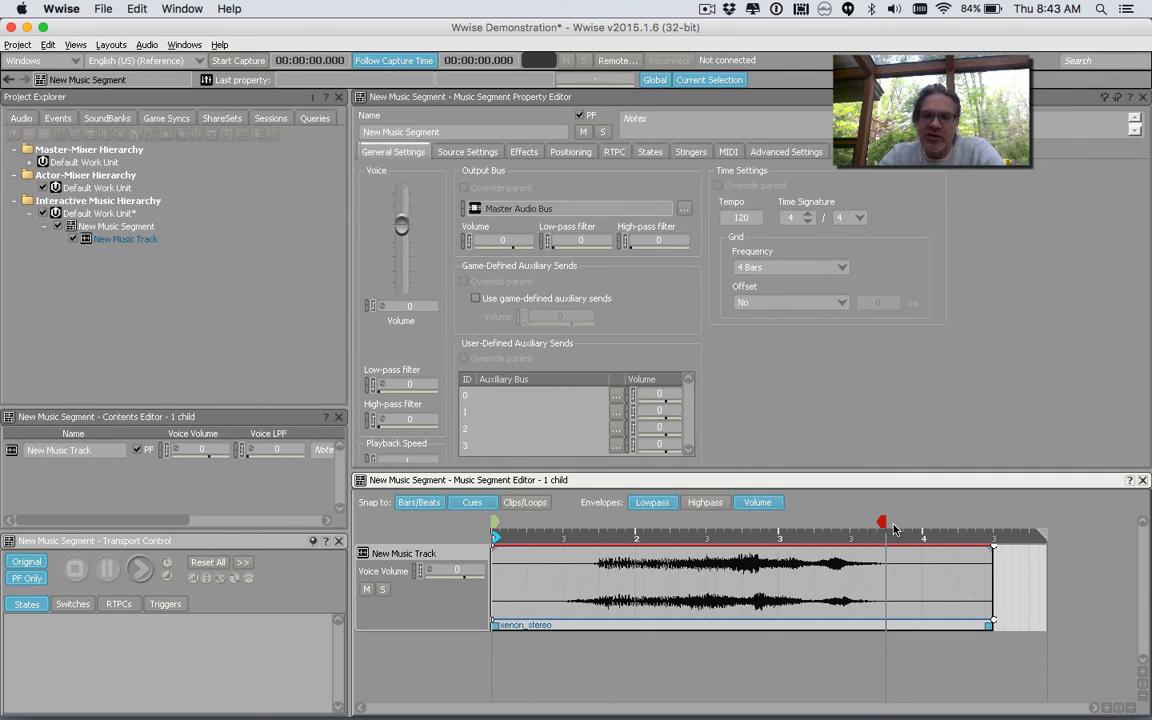
pyautogui.moveTo(882, 522); pyautogui.dragTo(949, 522)
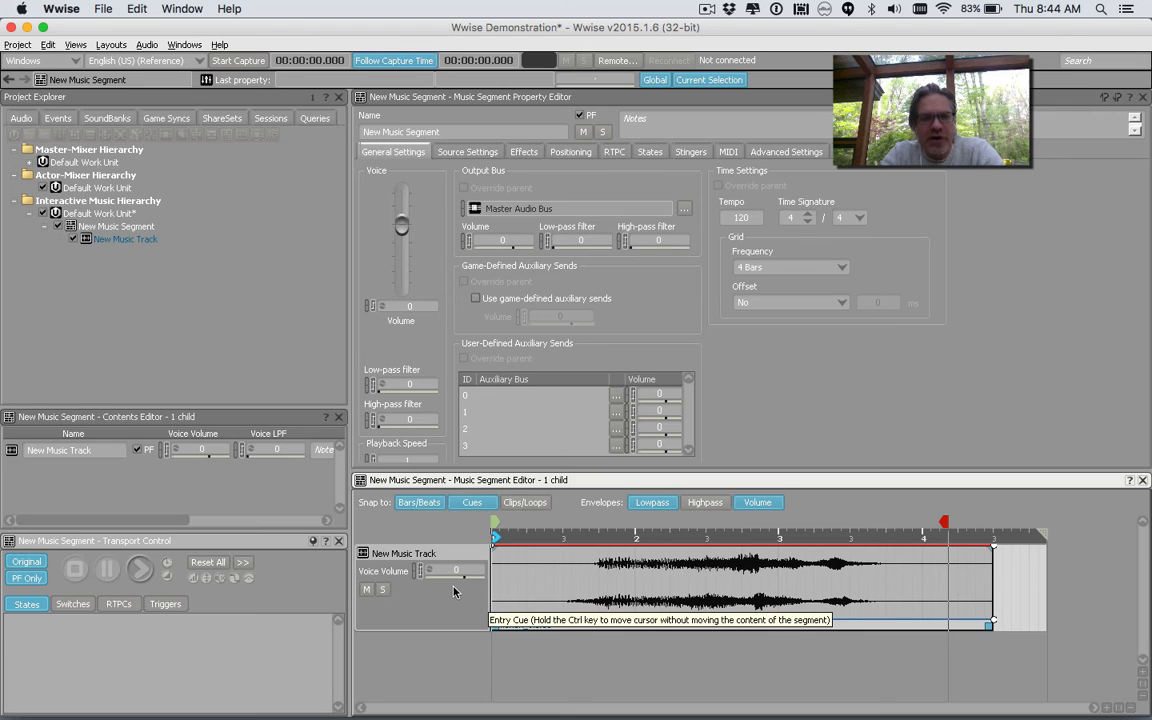
pyautogui.click(130, 570)
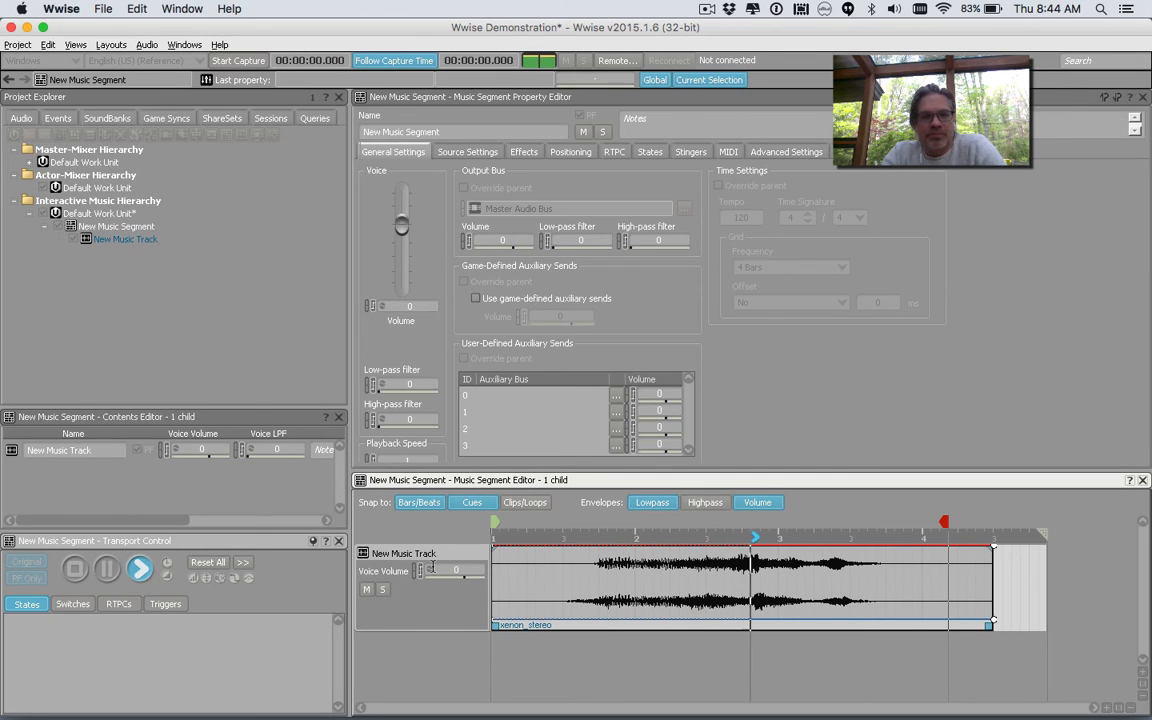
pyautogui.click(76, 569)
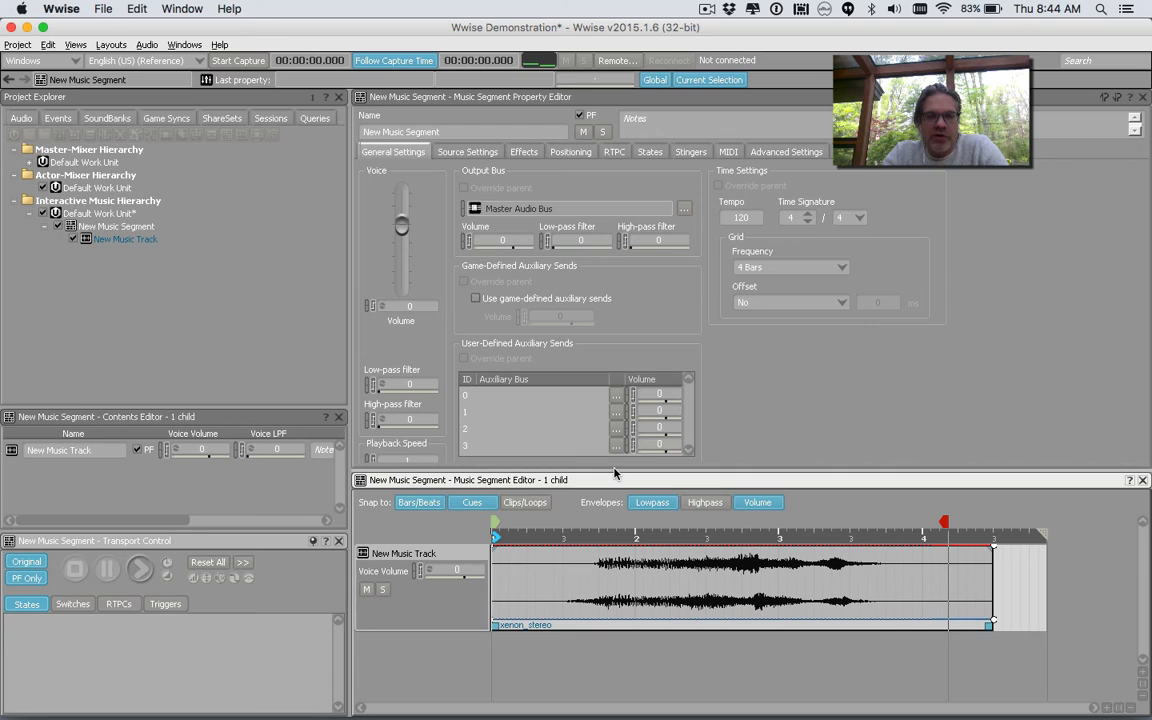
# Enlarge the Music Segment Editor and add a second music track to the segment
pyautogui.moveTo(598, 470); pyautogui.dragTo(605, 338)
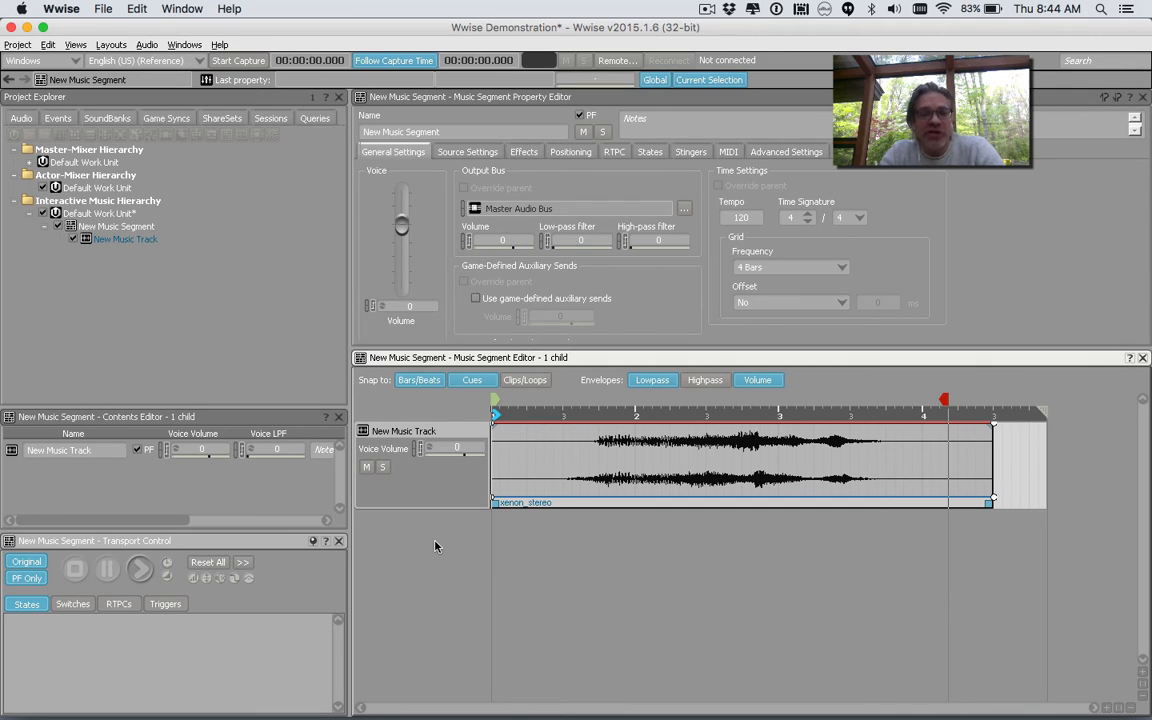
pyautogui.rightClick(127, 229)
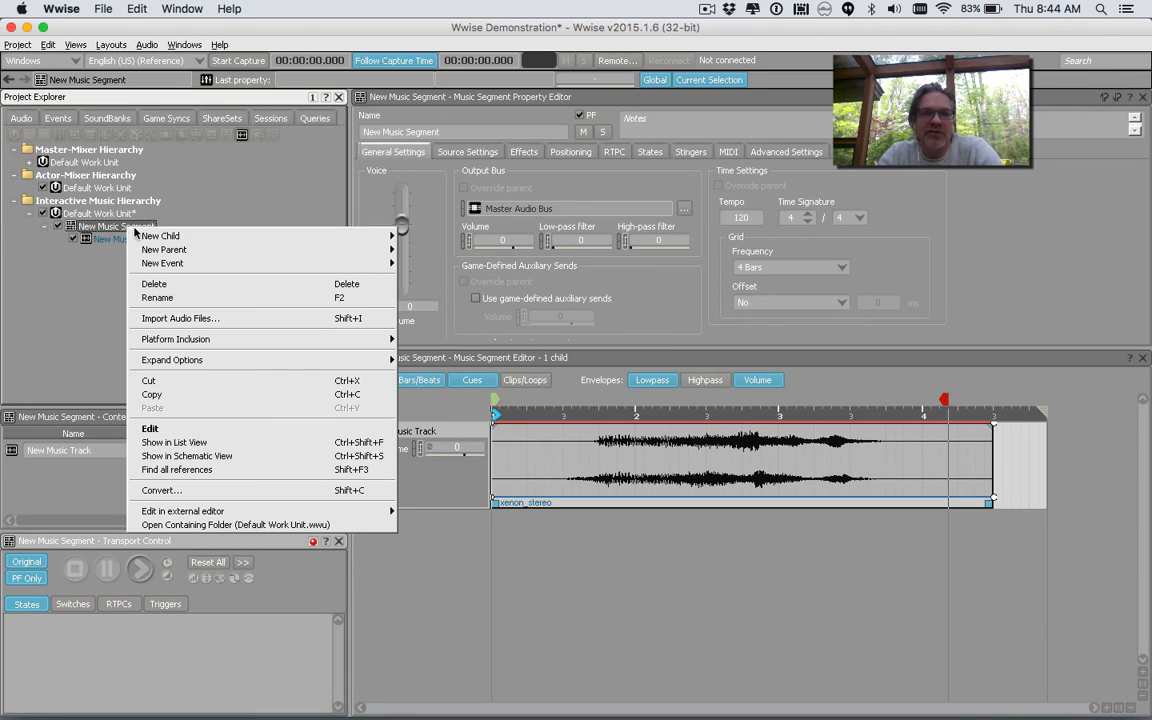
pyautogui.moveTo(300, 235)
pyautogui.click(445, 236)
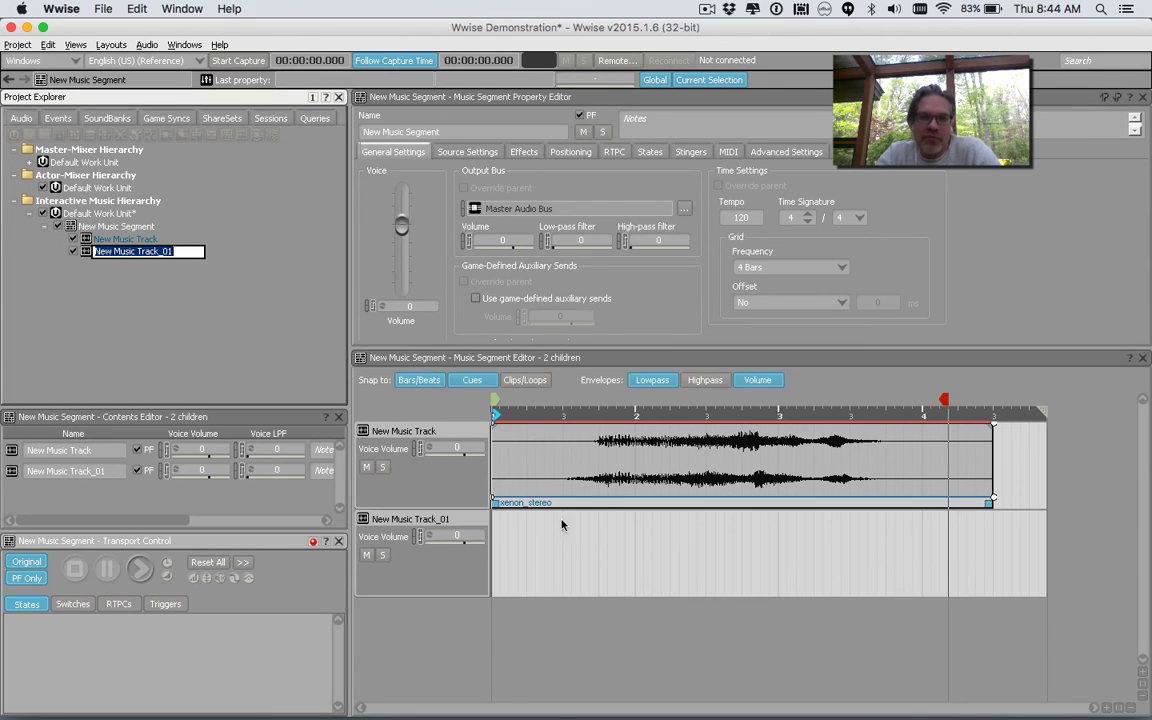
# Import multi_channel_mix.wav from the Finder Desktop folder into the second music track and align the clip with the segment's start
pyautogui.press('super+Tab')
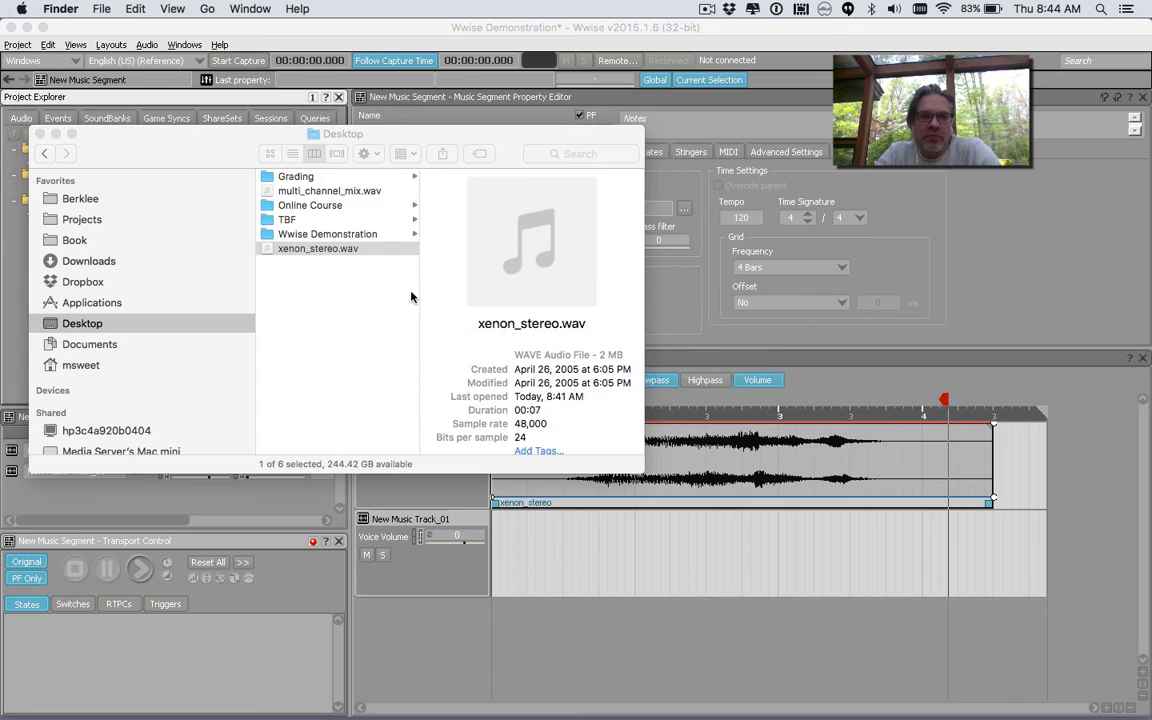
pyautogui.moveTo(318, 190); pyautogui.dragTo(558, 548)
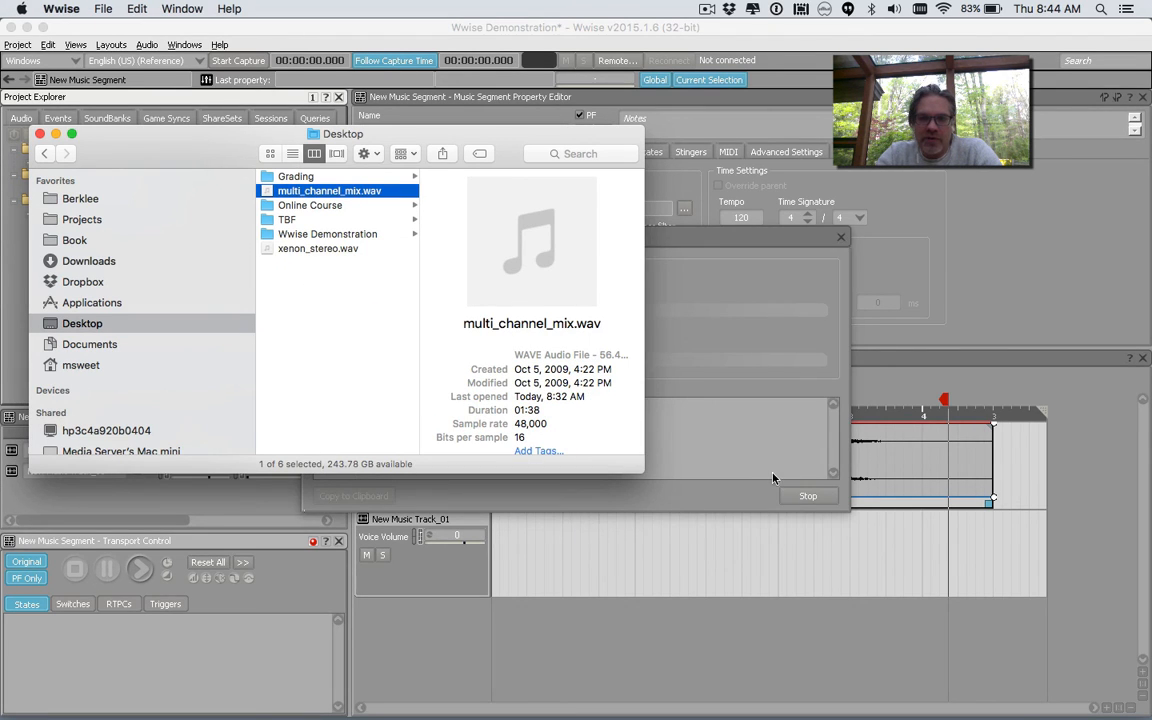
pyautogui.click(779, 477)
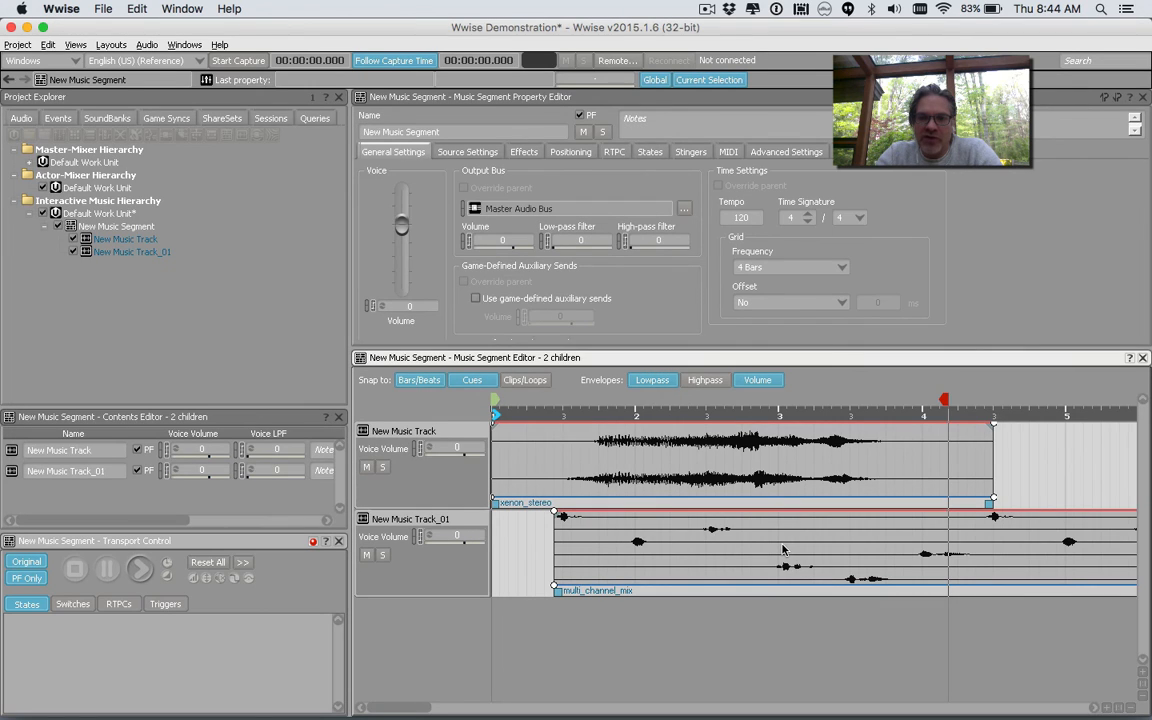
pyautogui.moveTo(783, 549); pyautogui.dragTo(719, 549)
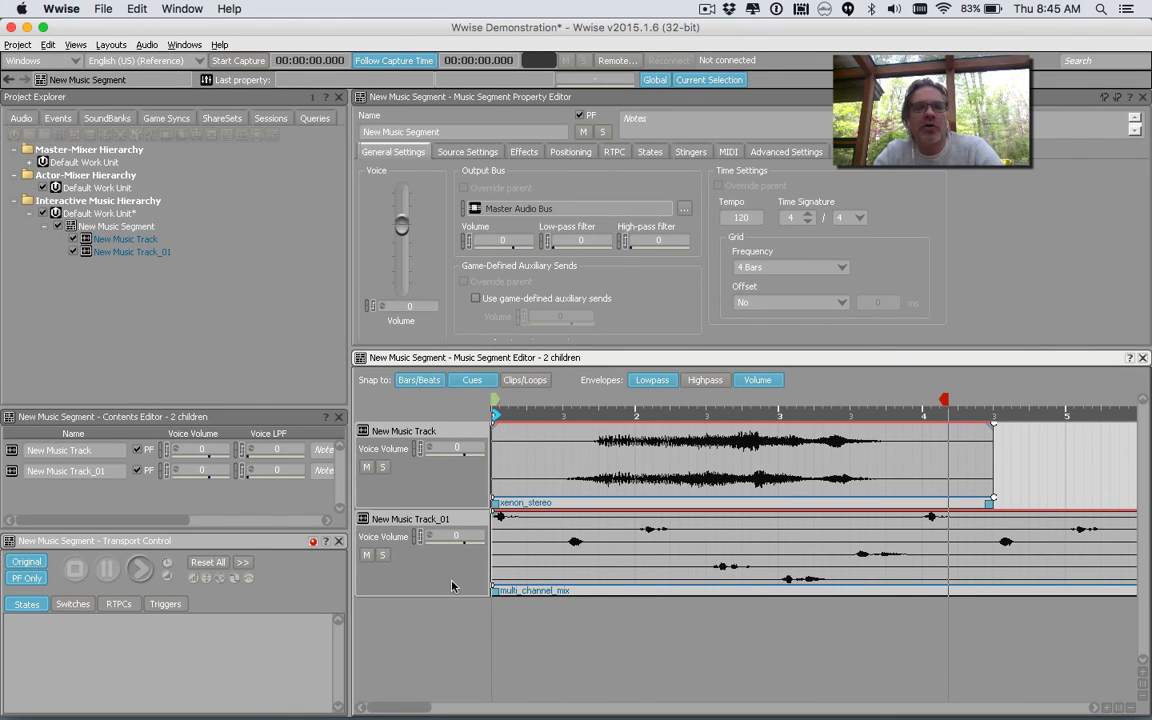
pyautogui.click(706, 9)
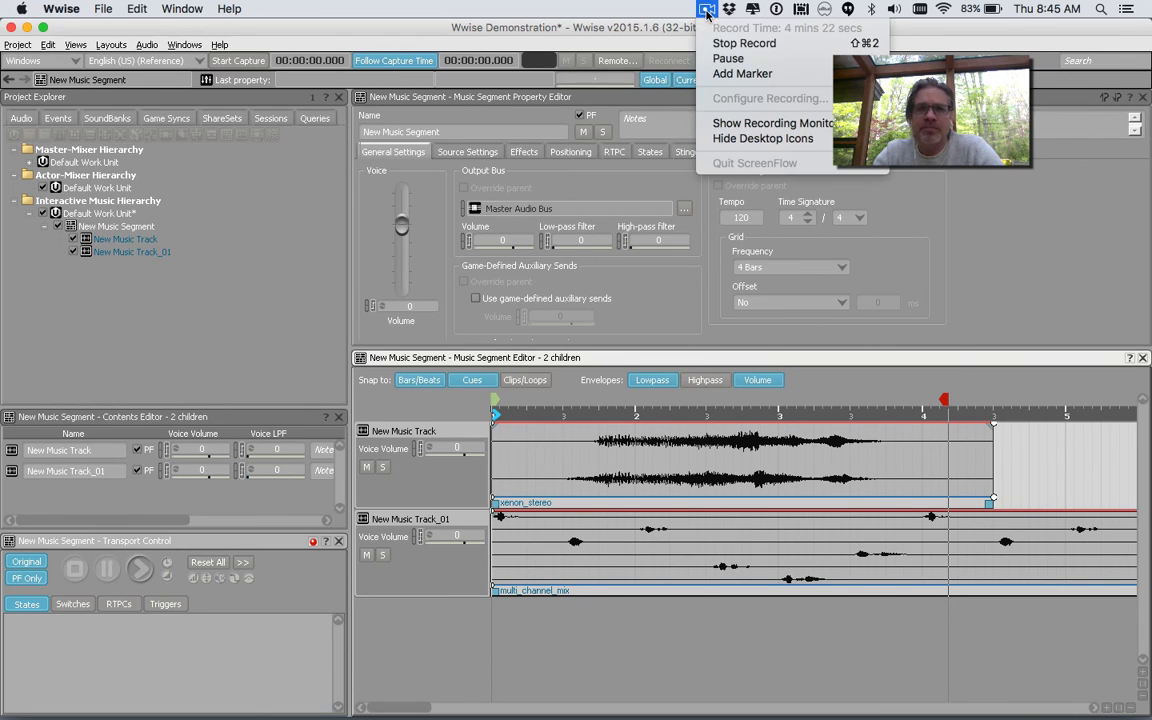